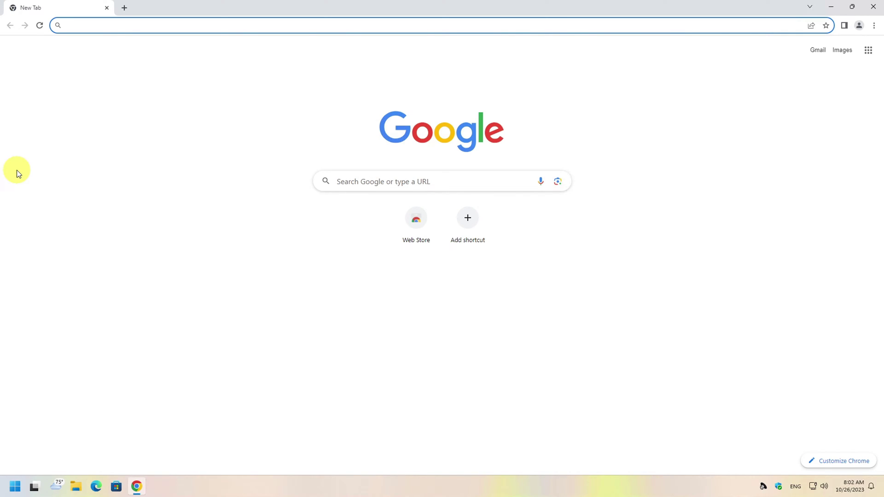
pyautogui.write('ubackup')
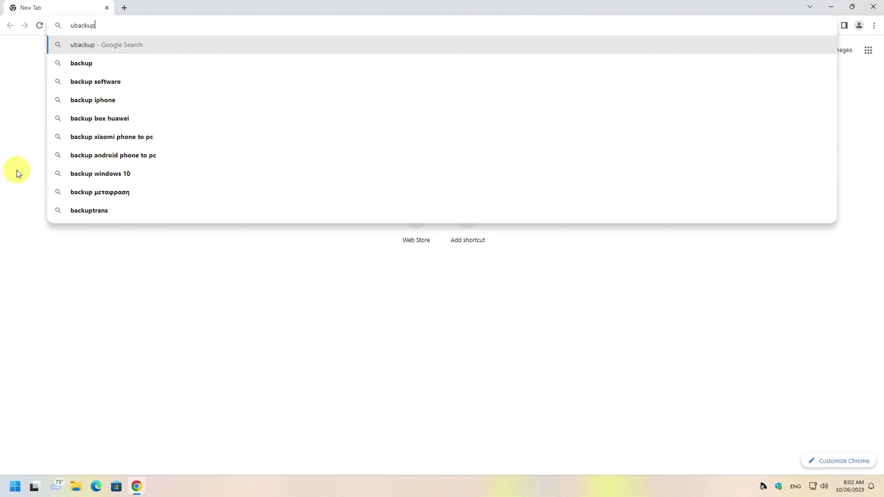
pyautogui.write('.com')
# - Load ubackup.com in Chrome and return to the top of the homepage
pyautogui.press('Return')
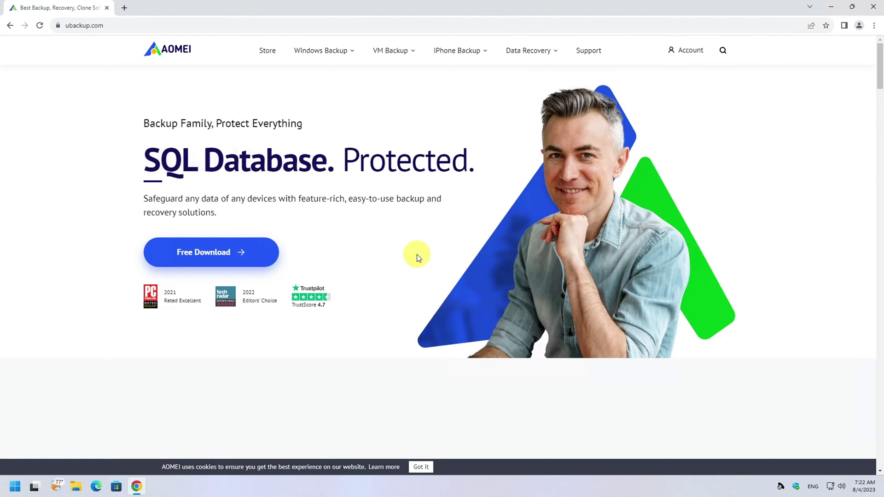
pyautogui.scroll(-5, 416, 257)
pyautogui.scroll(-5, 417, 257)
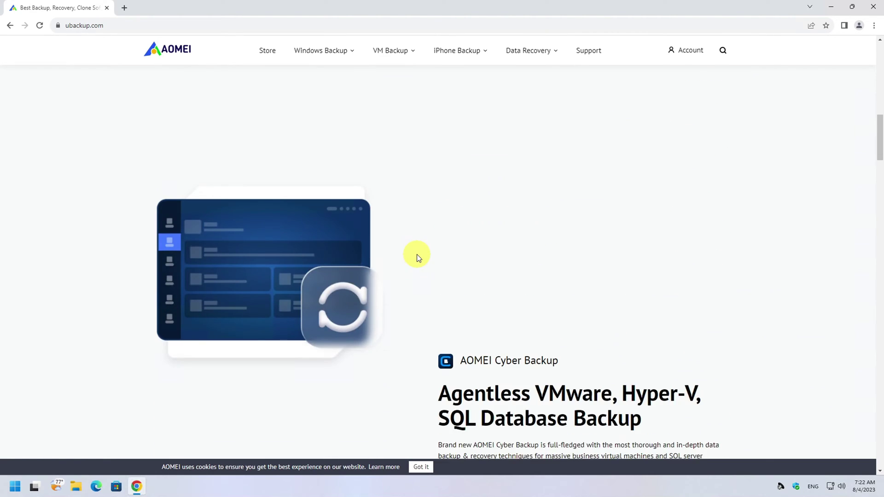
pyautogui.scroll(-3, 417, 256)
pyautogui.scroll(-2, 416, 257)
pyautogui.scroll(-3, 416, 257)
pyautogui.scroll(-3, 416, 257)
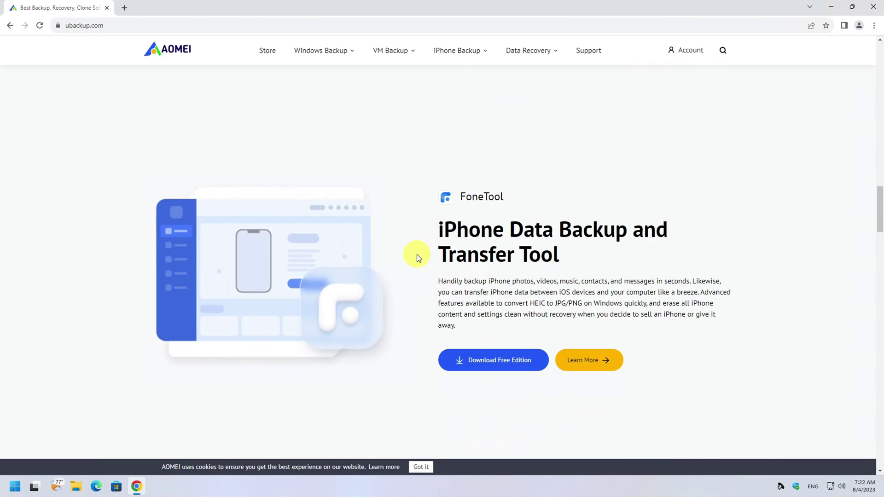
pyautogui.scroll(-2, 417, 257)
pyautogui.scroll(-2, 416, 257)
pyautogui.scroll(-2, 416, 257)
pyautogui.scroll(-3, 417, 257)
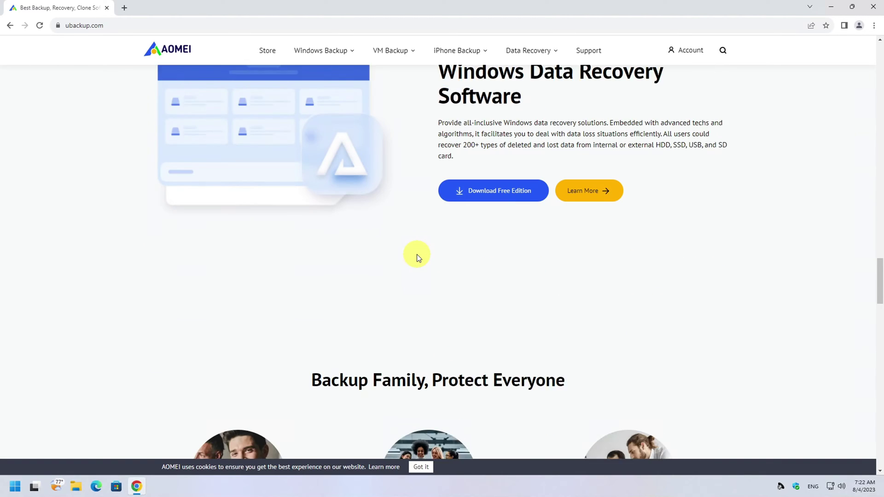
pyautogui.scroll(-2, 416, 257)
pyautogui.scroll(-3, 417, 258)
pyautogui.scroll(-3, 417, 257)
pyautogui.scroll(-1, 416, 257)
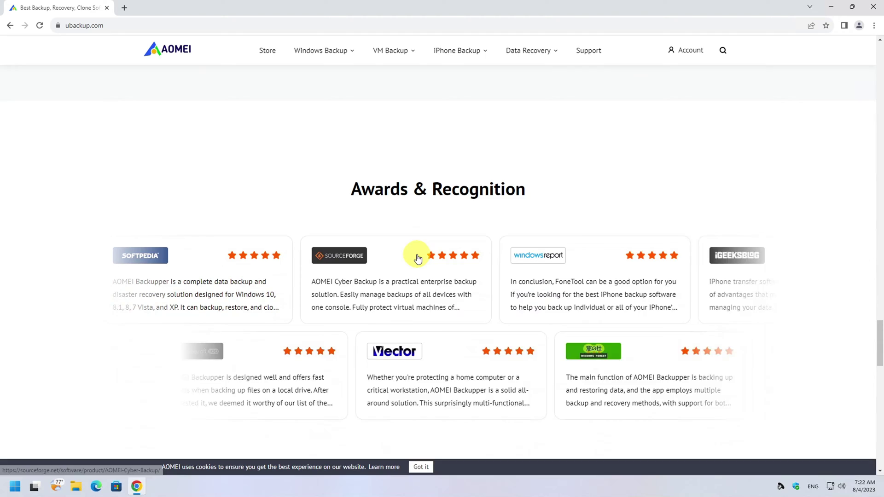
pyautogui.scroll(-2, 416, 258)
pyautogui.press('Home')
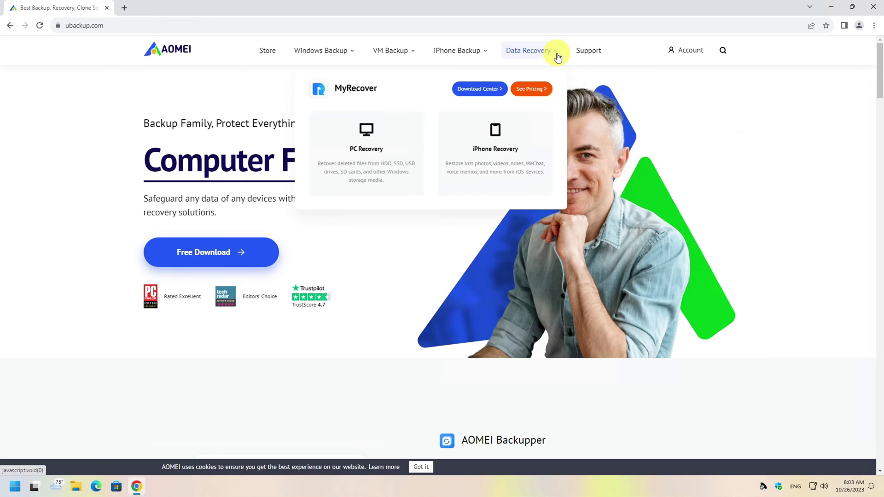
# - Open MyRecover's PC Recovery product page from the Data Recovery menu
pyautogui.click(365, 151)
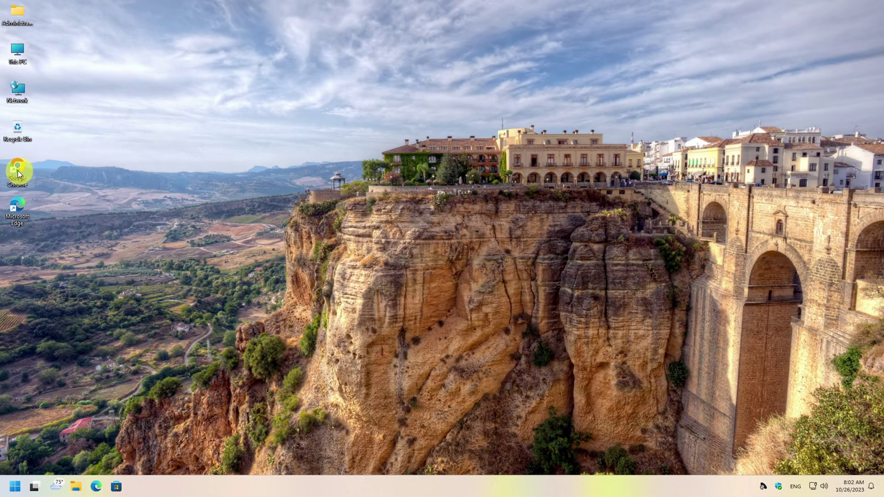
# - Relaunch Chrome, load ubackup.com and reopen the PC Recovery product page
pyautogui.doubleClick(17, 170)
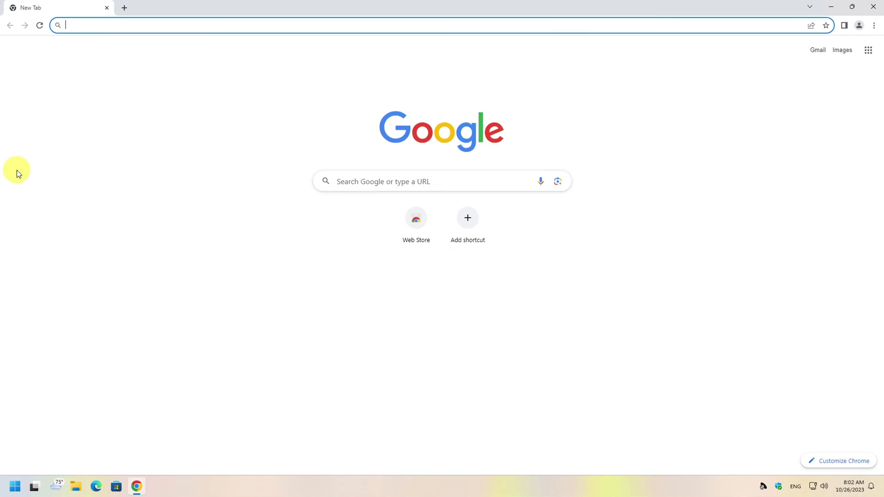
pyautogui.write('ubackup.com')
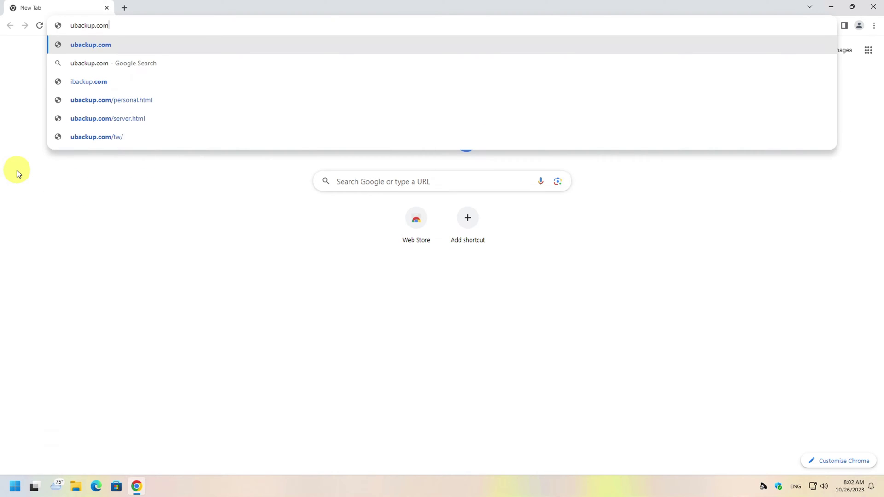
pyautogui.press('Return')
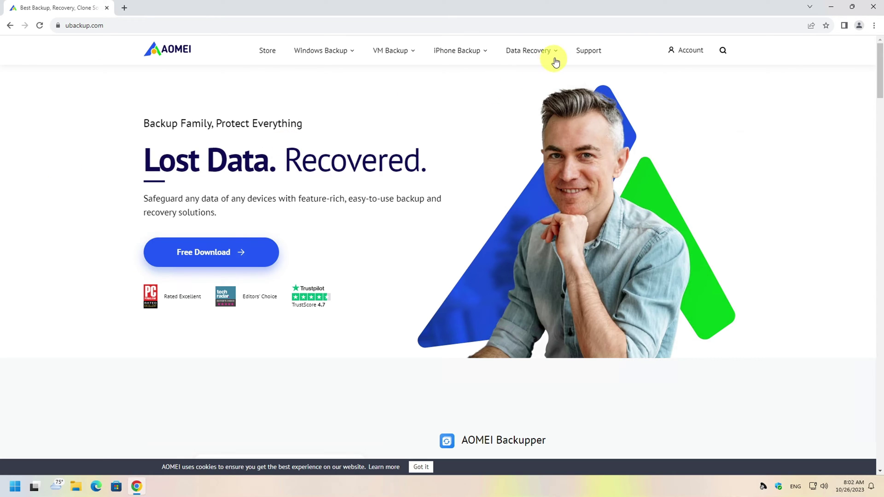
pyautogui.click(364, 146)
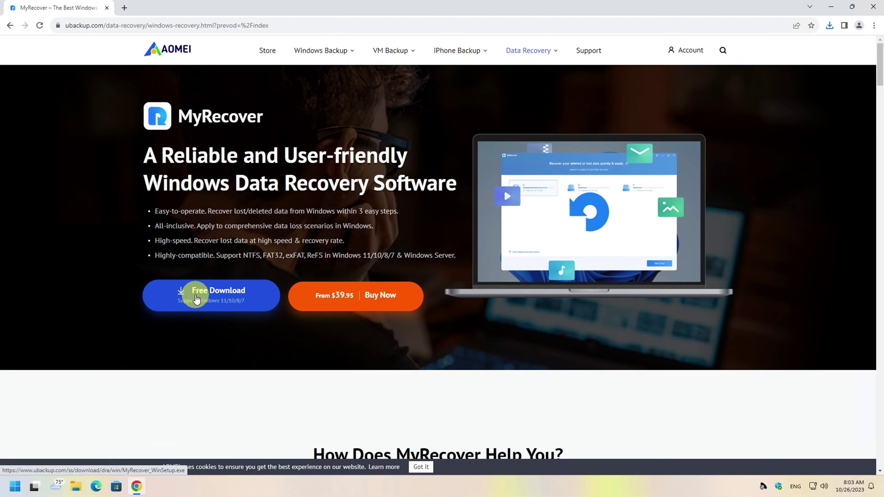
# - Close Chrome and run MyRecover_WinSetup from the Downloads folder
pyautogui.click(874, 8)
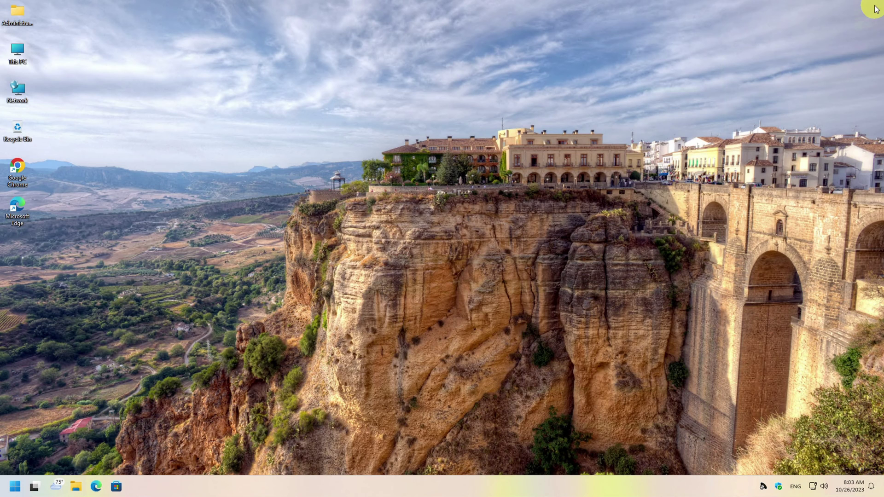
pyautogui.doubleClick(18, 14)
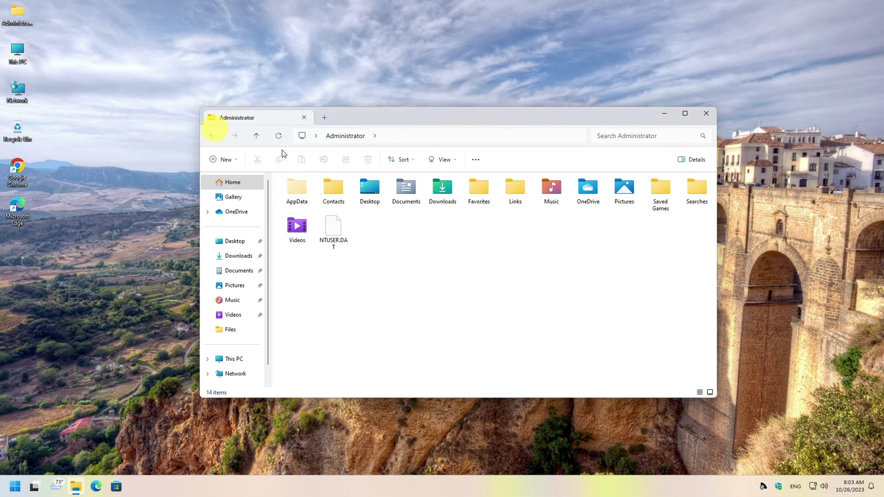
pyautogui.doubleClick(437, 190)
pyautogui.doubleClick(341, 206)
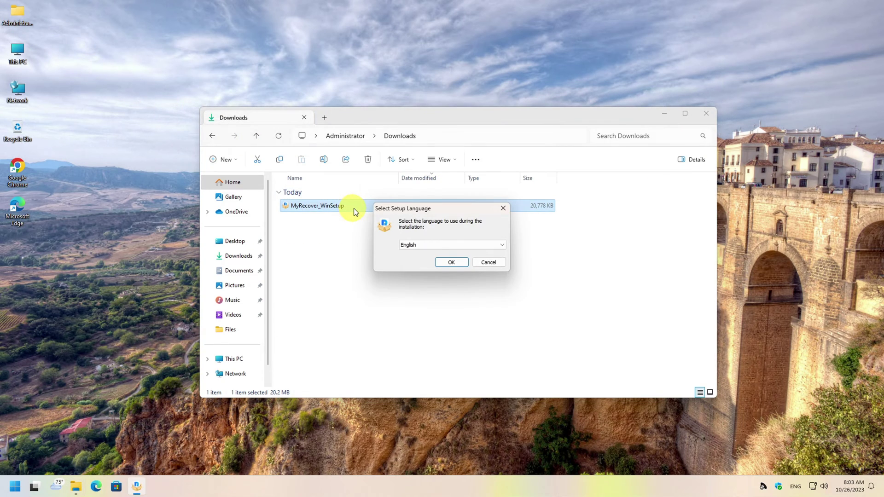
pyautogui.click(706, 114)
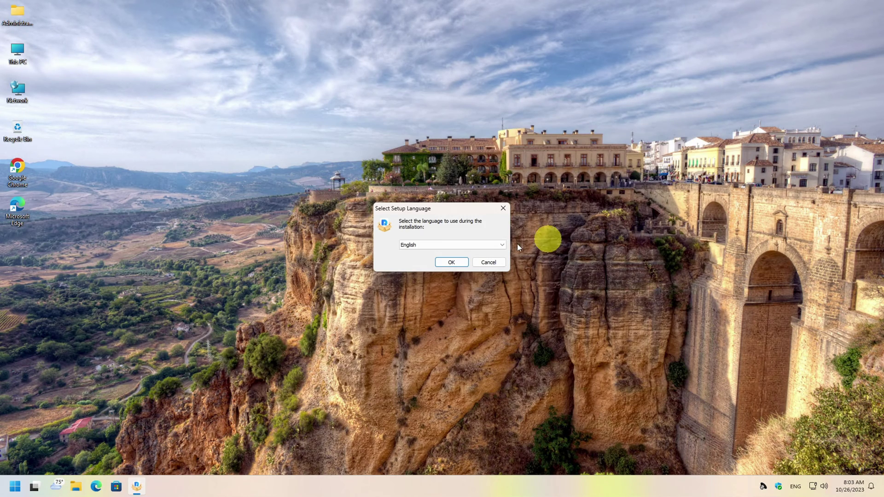
# - Install MyRecover in English, accepting the license agreement
pyautogui.click(450, 261)
pyautogui.click(492, 315)
pyautogui.click(379, 288)
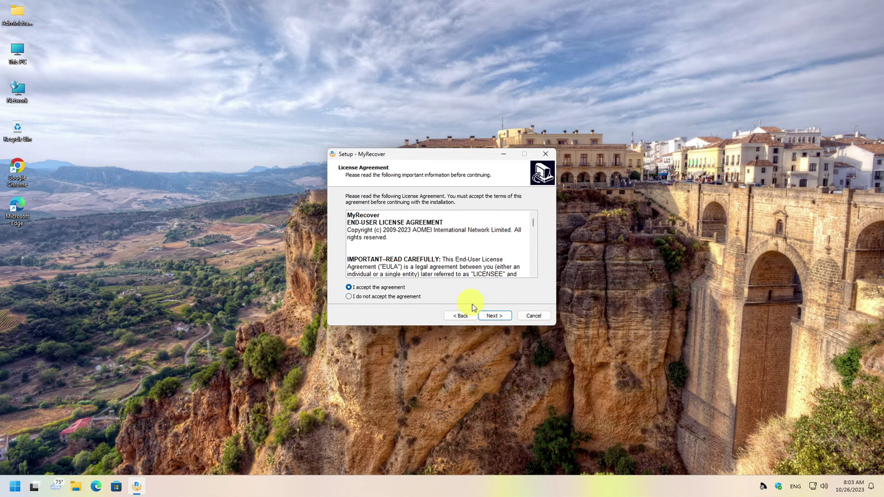
pyautogui.click(489, 312)
pyautogui.click(488, 312)
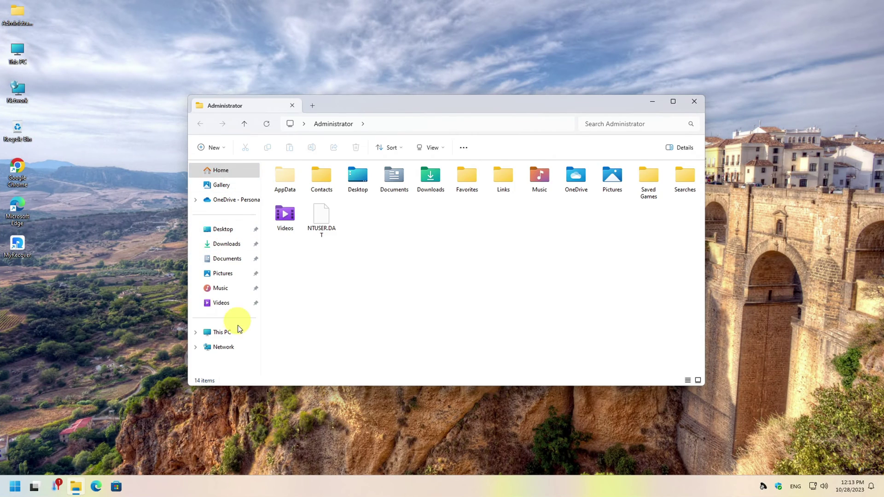
# - Delete every folder on HDD (D:) and empty the Recycle Bin
pyautogui.click(224, 332)
pyautogui.doubleClick(400, 205)
pyautogui.hotkey('ctrl', 'a')
pyautogui.rightClick(290, 181)
pyautogui.click(347, 190)
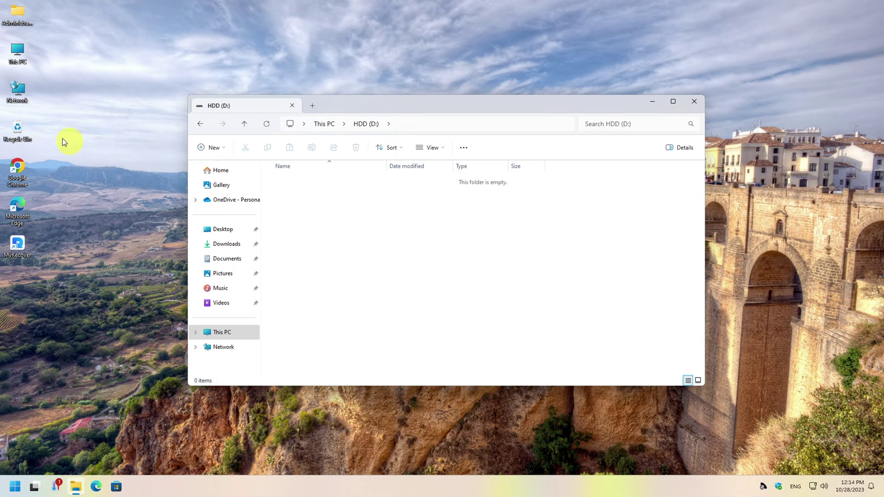
pyautogui.rightClick(18, 132)
pyautogui.click(55, 173)
# - Confirm permanent deletion of the five items, then scan the D: HDD drive
pyautogui.click(463, 254)
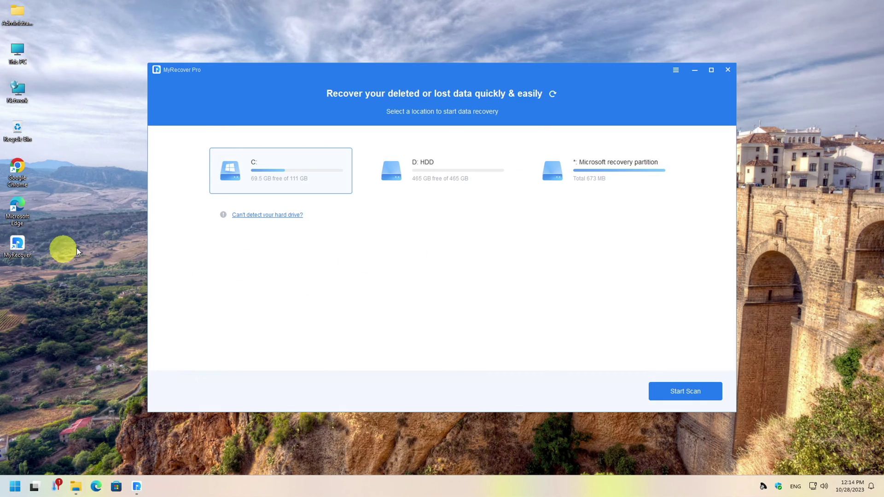
pyautogui.click(414, 179)
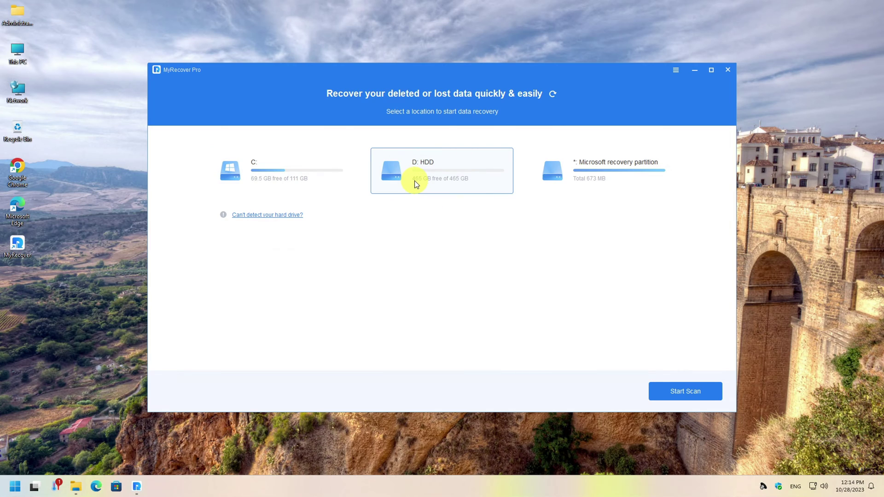
pyautogui.click(663, 390)
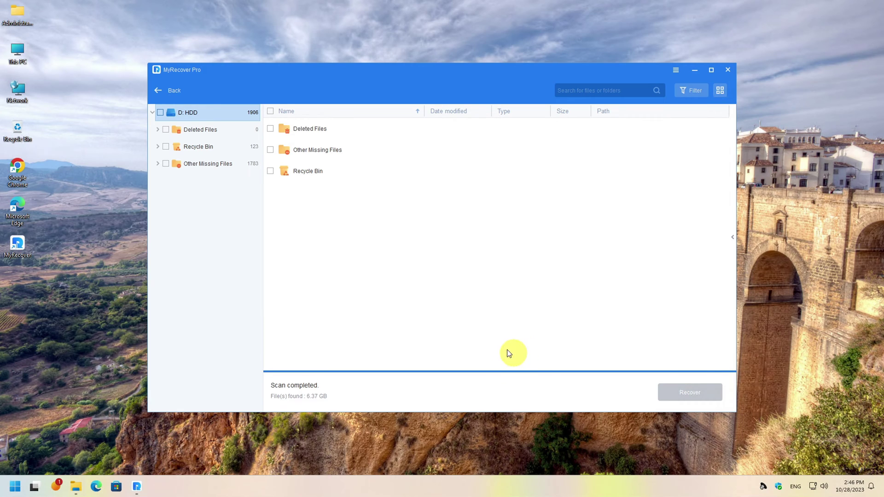
# - Expand Recycle Bin > S-1-5-21… > D:\ in the scan results tree
pyautogui.click(203, 148)
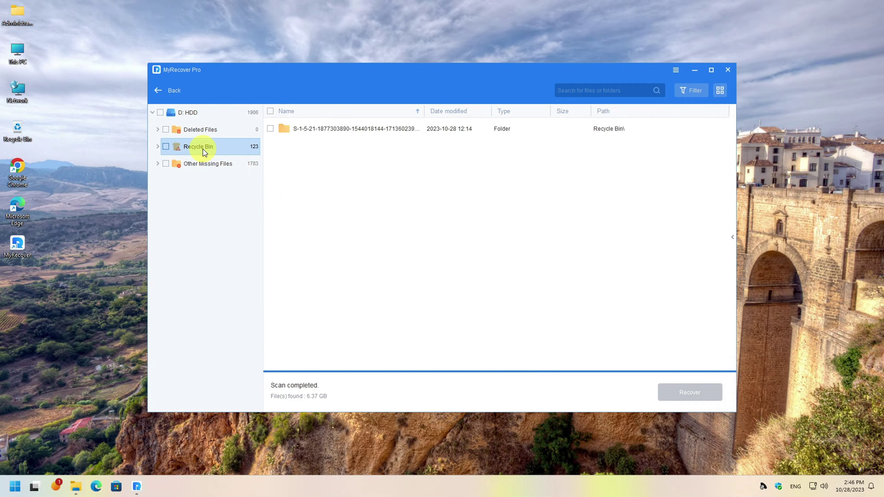
pyautogui.click(158, 147)
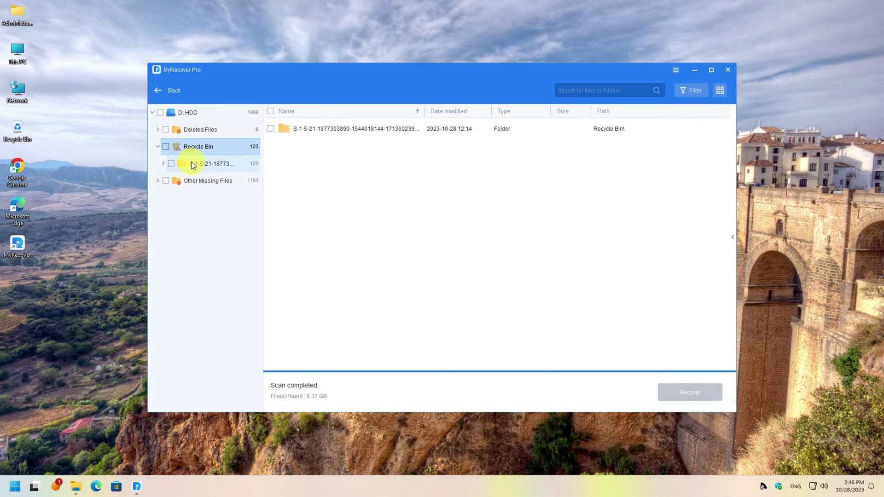
pyautogui.click(179, 164)
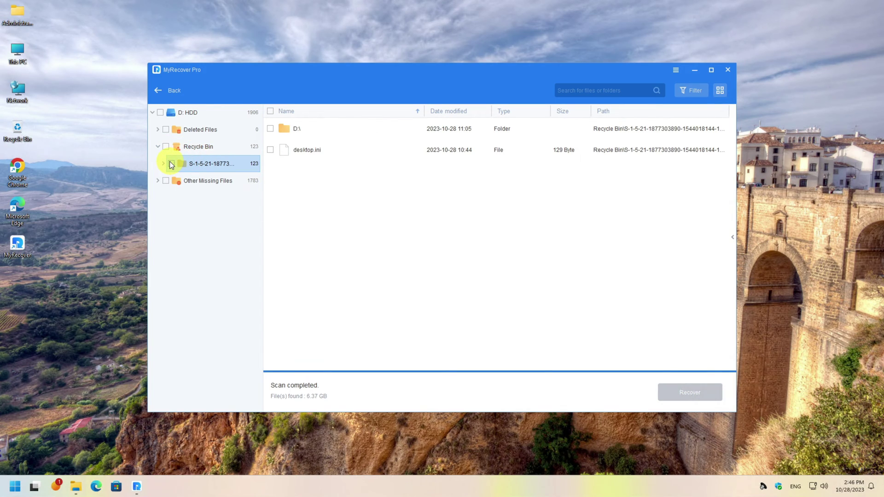
pyautogui.click(163, 164)
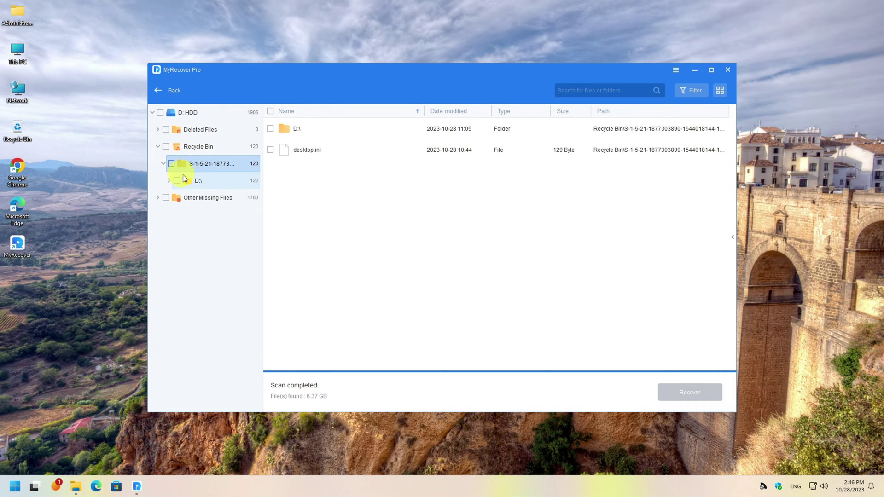
pyautogui.click(190, 180)
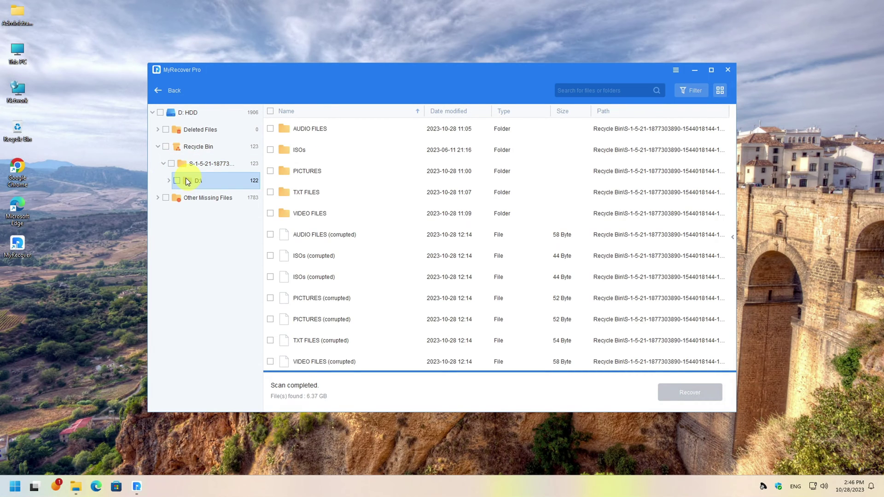
# - Check VIDEO FILES, TXT FILES, PICTURES, ISOs and AUDIO FILES for recovery
pyautogui.click(269, 213)
pyautogui.click(270, 192)
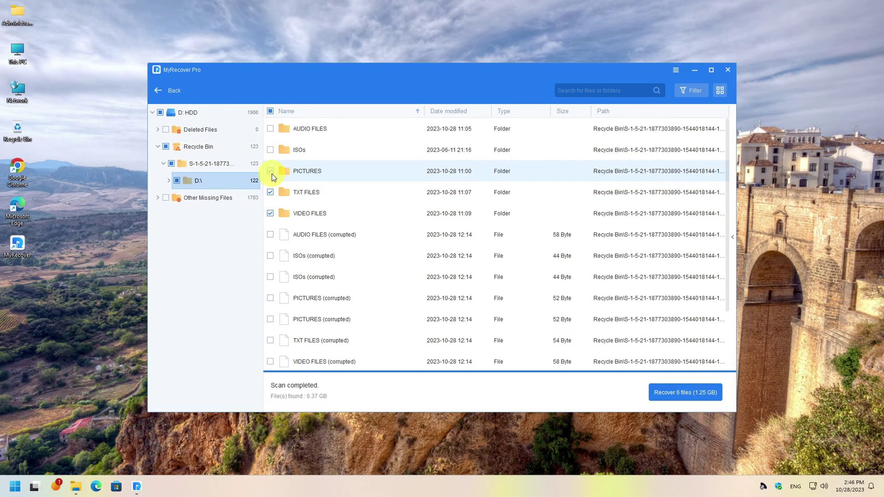
pyautogui.click(270, 170)
pyautogui.click(269, 150)
pyautogui.click(270, 129)
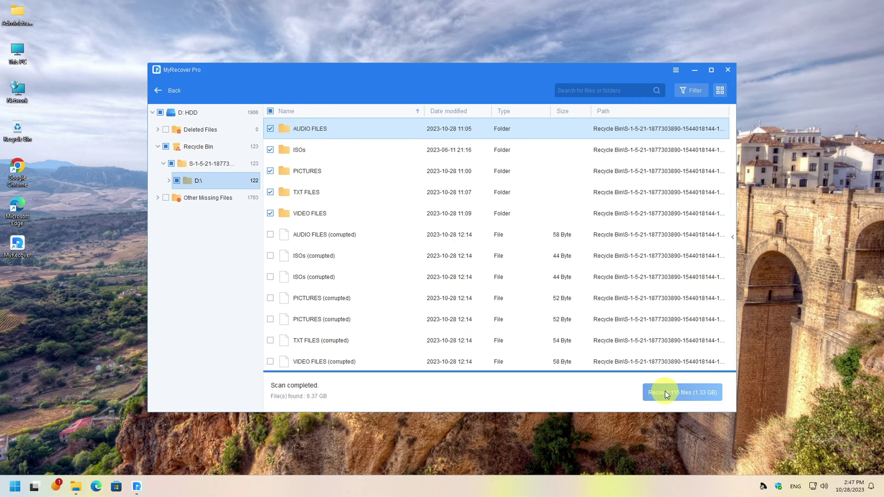
# - Recover the checked files into a new Desktop folder named 'recovered'
pyautogui.click(665, 392)
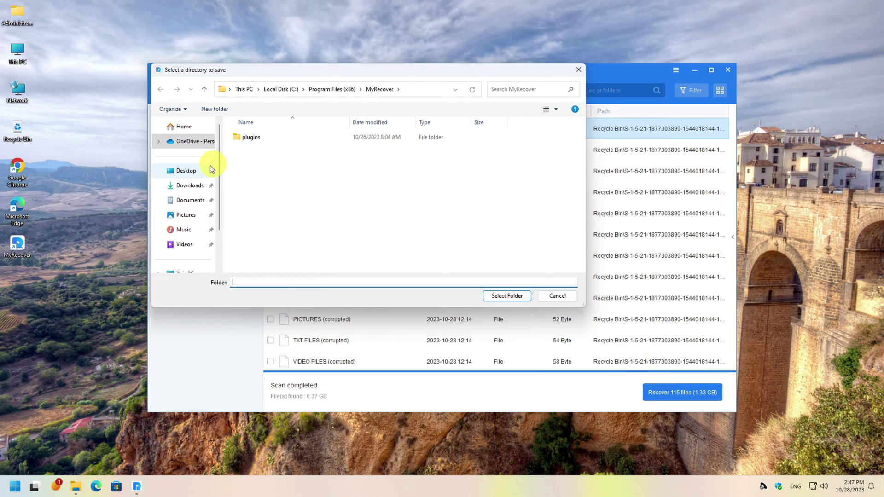
pyautogui.click(186, 171)
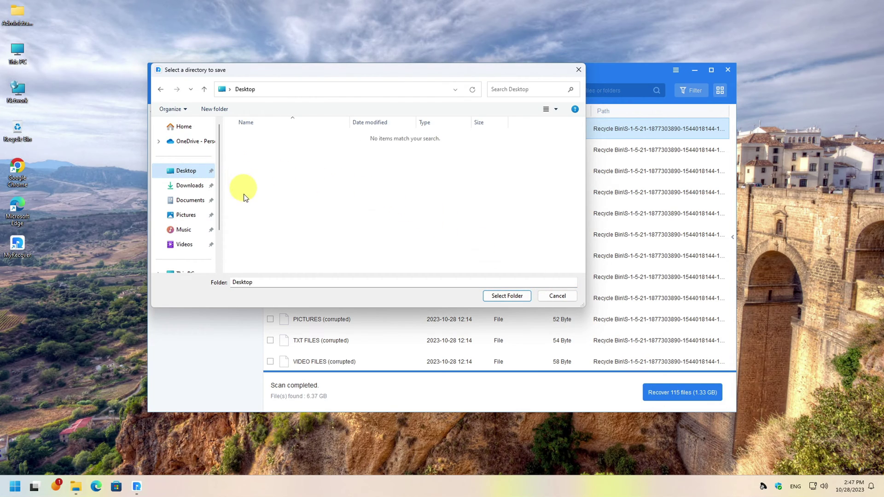
pyautogui.click(207, 110)
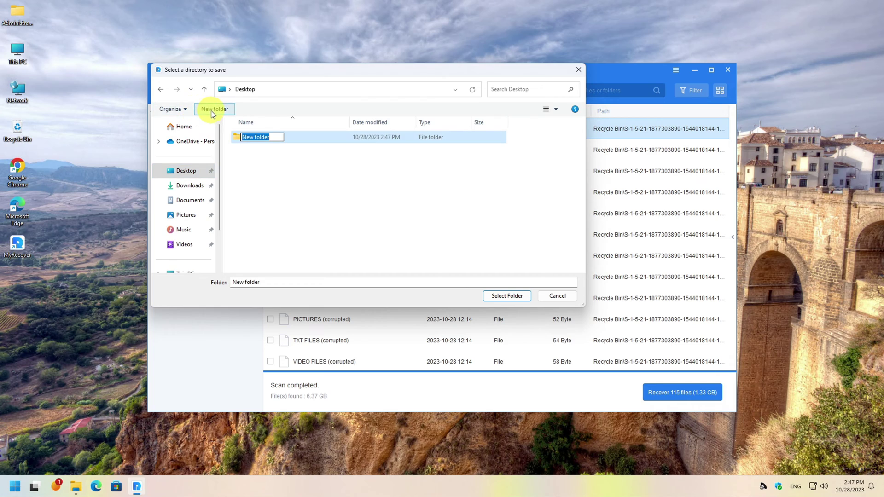
pyautogui.write('rec')
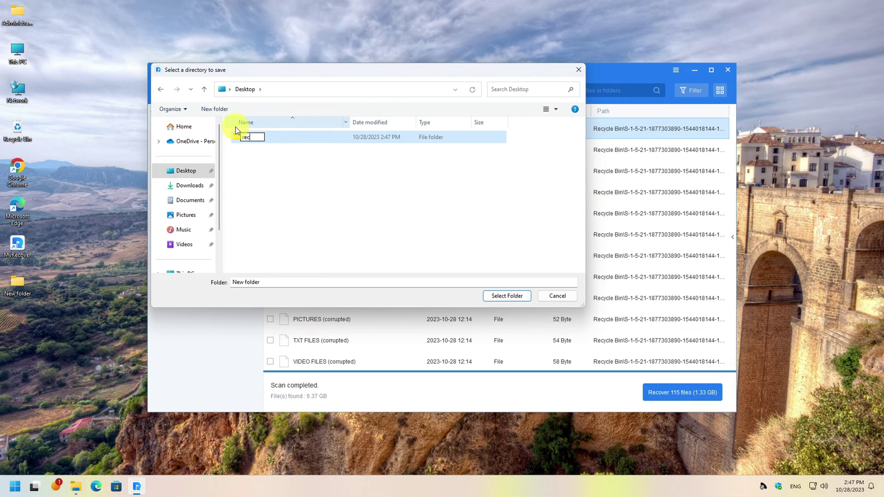
pyautogui.write('overe')
pyautogui.write('d')
pyautogui.press('Return')
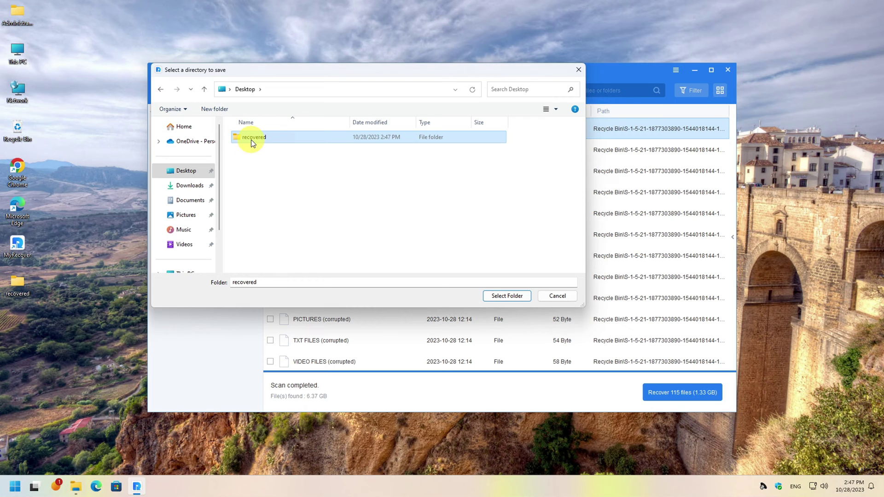
pyautogui.doubleClick(250, 140)
pyautogui.click(494, 297)
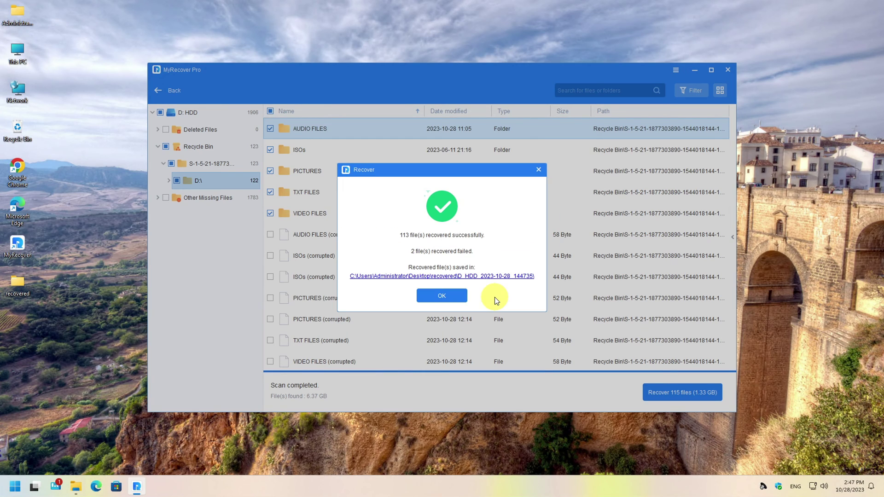
# - Open the recovered location and browse Recycle Bin > D > VIDEO FILES
pyautogui.click(492, 277)
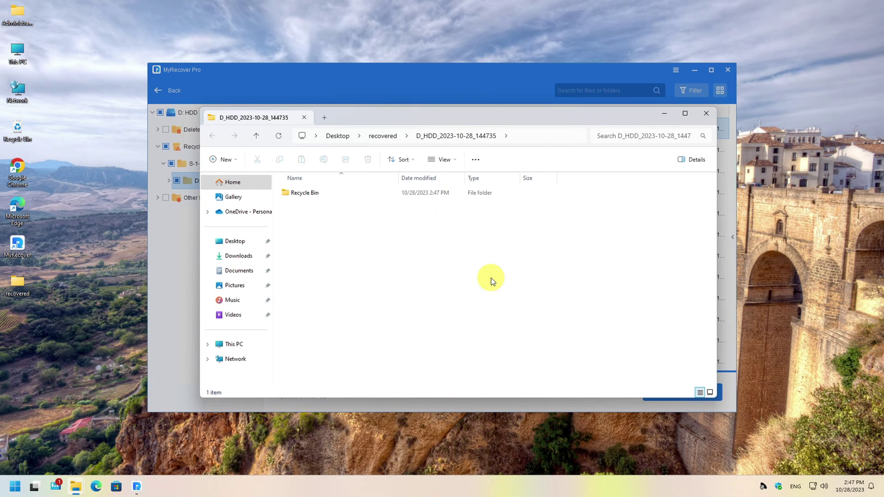
pyautogui.doubleClick(313, 196)
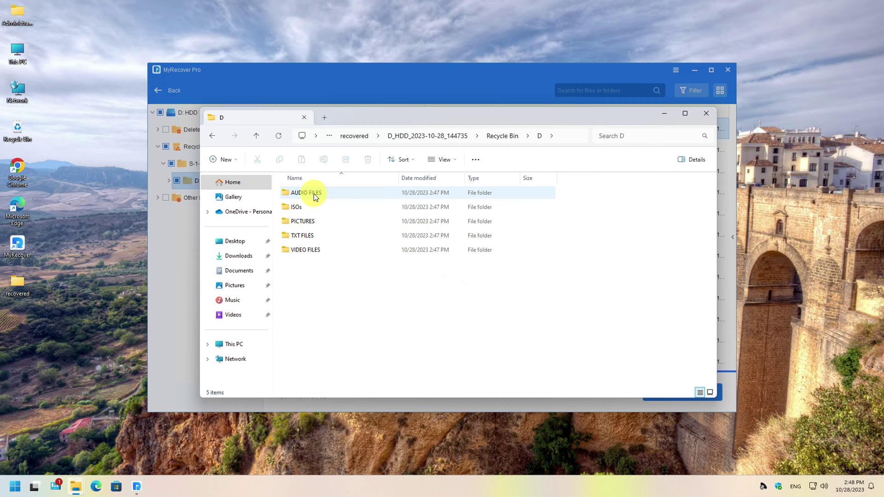
pyautogui.doubleClick(338, 250)
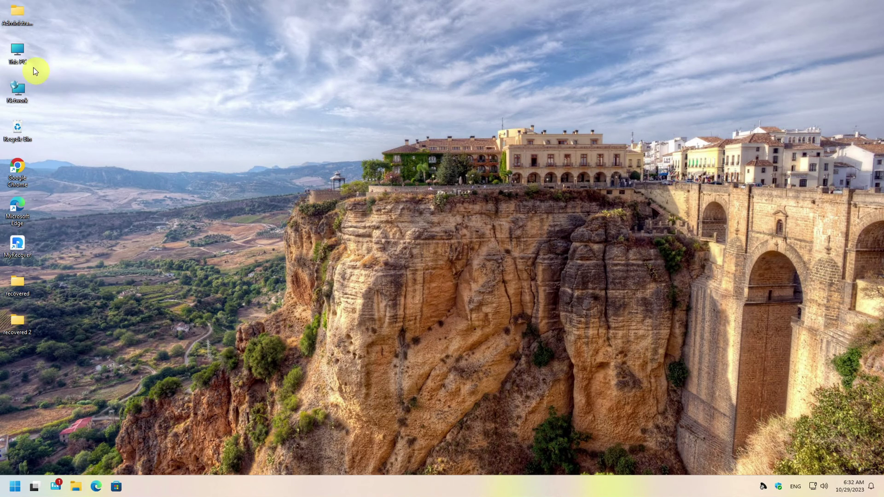
# - Permanently delete all five folders on SSD (D:)
pyautogui.doubleClick(21, 55)
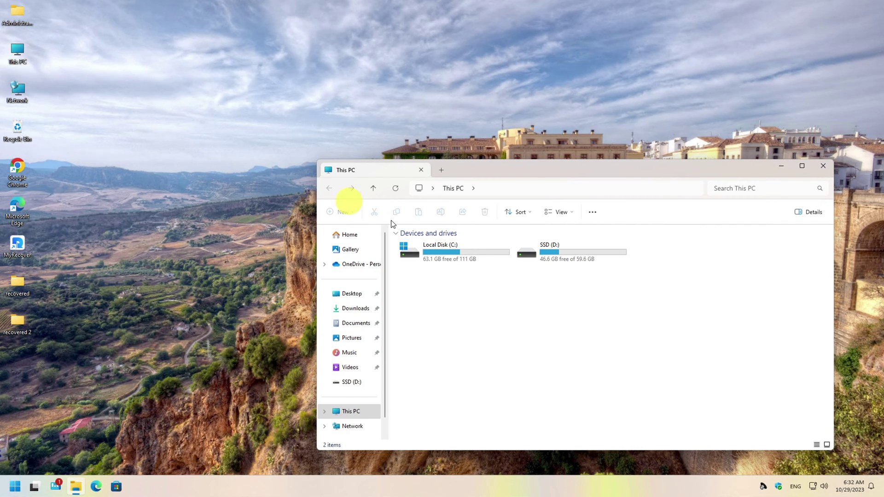
pyautogui.doubleClick(544, 253)
pyautogui.moveTo(559, 346); pyautogui.dragTo(447, 248)
pyautogui.press('Delete')
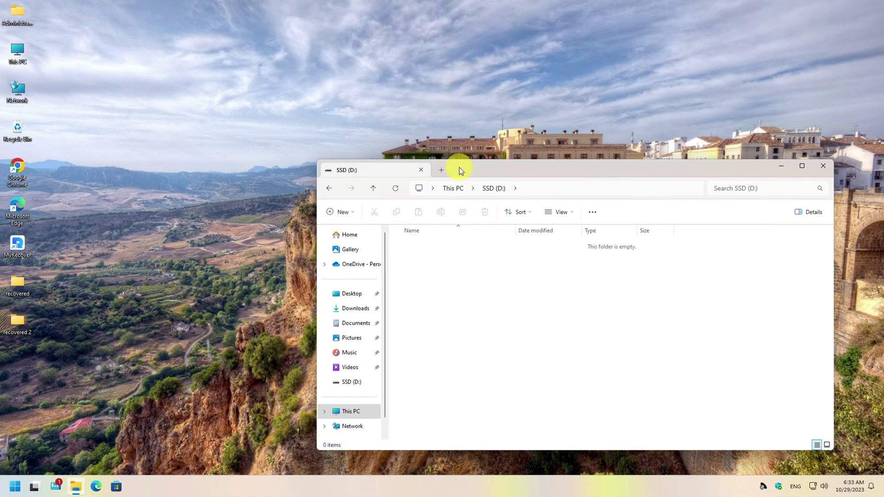
pyautogui.click(822, 166)
# - Launch MyRecover Pro and scan the D: SSD drive
pyautogui.doubleClick(23, 252)
pyautogui.click(427, 206)
pyautogui.click(666, 385)
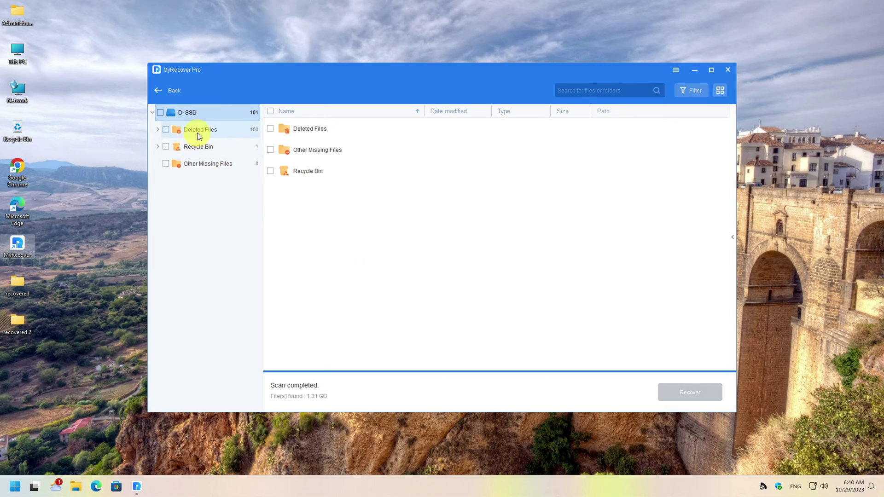
# - Recover the Deleted Files results into a new Desktop folder 'recovered ssd'
pyautogui.click(166, 129)
pyautogui.click(682, 393)
pyautogui.click(215, 109)
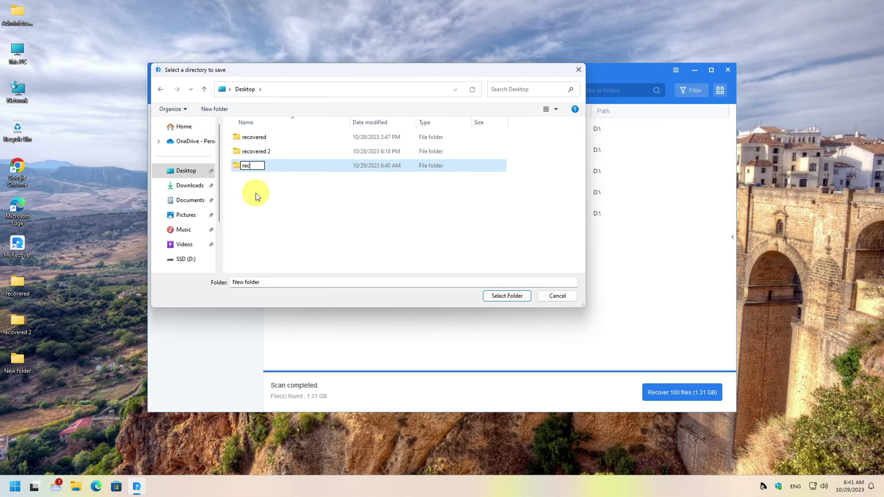
pyautogui.write('recovered ssd')
pyautogui.press('Return')
pyautogui.click(502, 296)
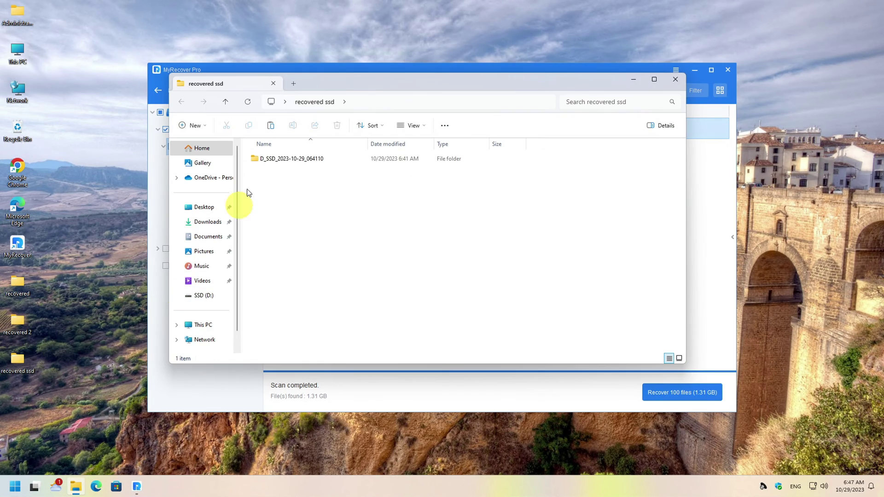
# - Browse the recovered D folder's PICTURES, TXT FILES and VIDEO FILES subfolders
pyautogui.doubleClick(277, 159)
pyautogui.doubleClick(276, 159)
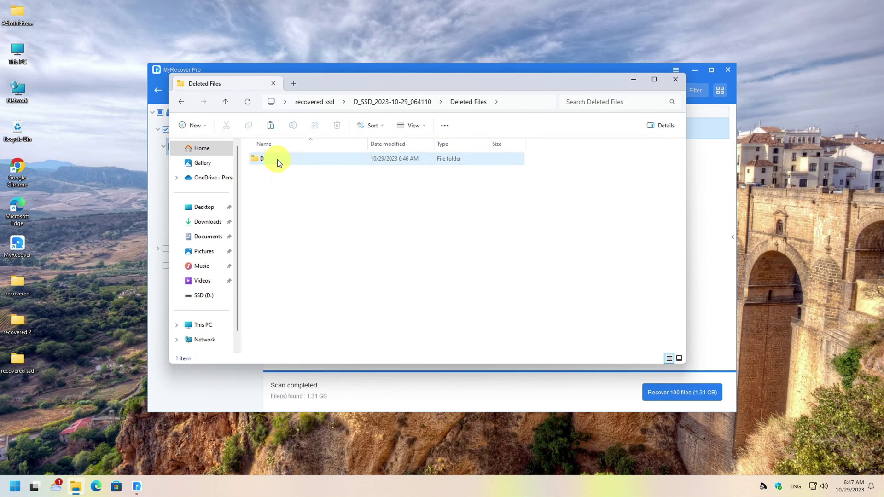
pyautogui.click(180, 101)
pyautogui.doubleClick(272, 200)
pyautogui.click(181, 101)
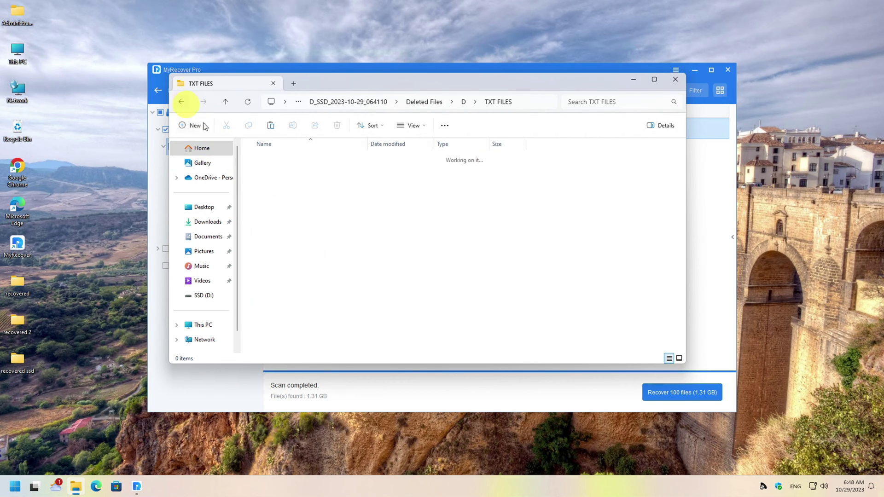
pyautogui.doubleClick(290, 212)
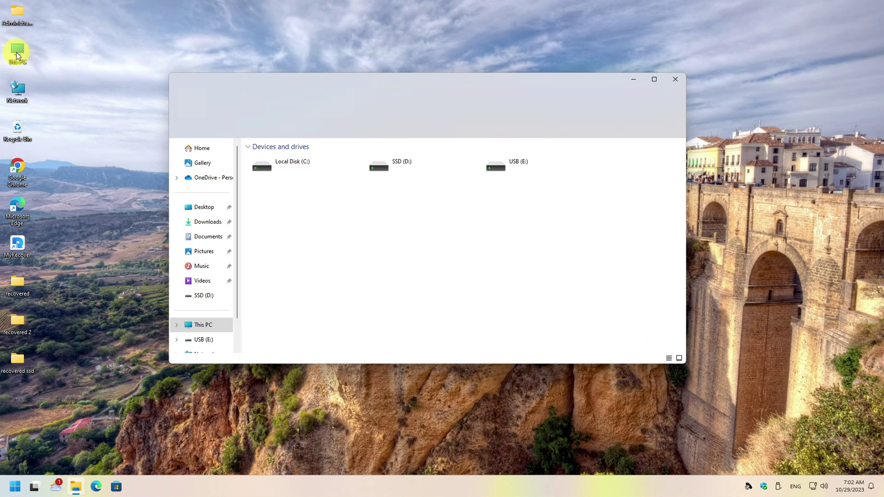
# - Select all four folders on the USB (E:) drive and permanently delete them with Shift+Delete
pyautogui.doubleClick(519, 173)
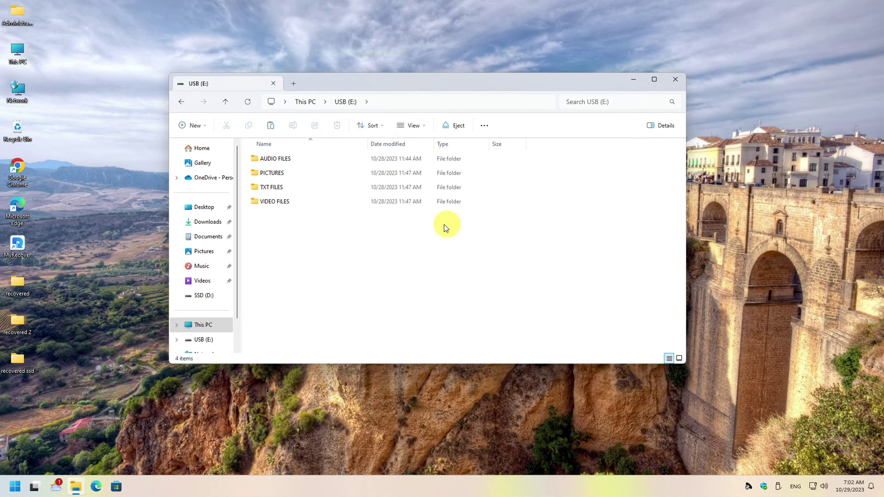
pyautogui.moveTo(444, 225); pyautogui.dragTo(276, 157)
pyautogui.hotkey('shift', 'Delete')
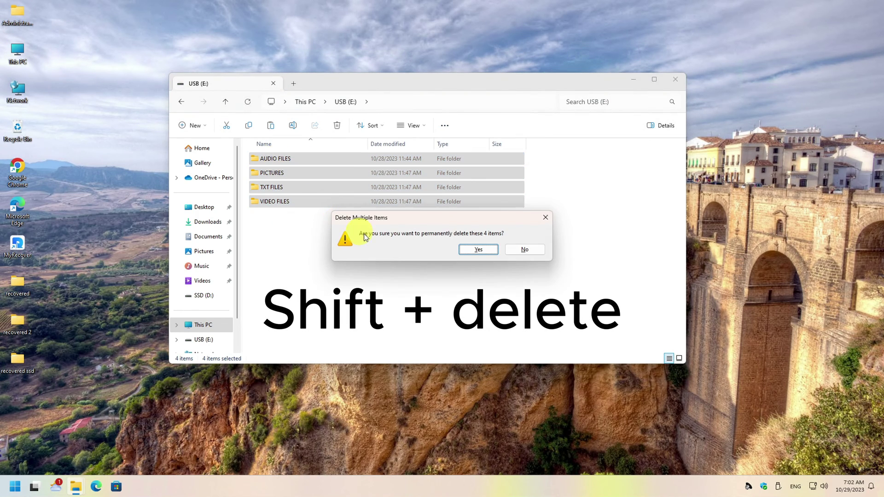
pyautogui.click(467, 249)
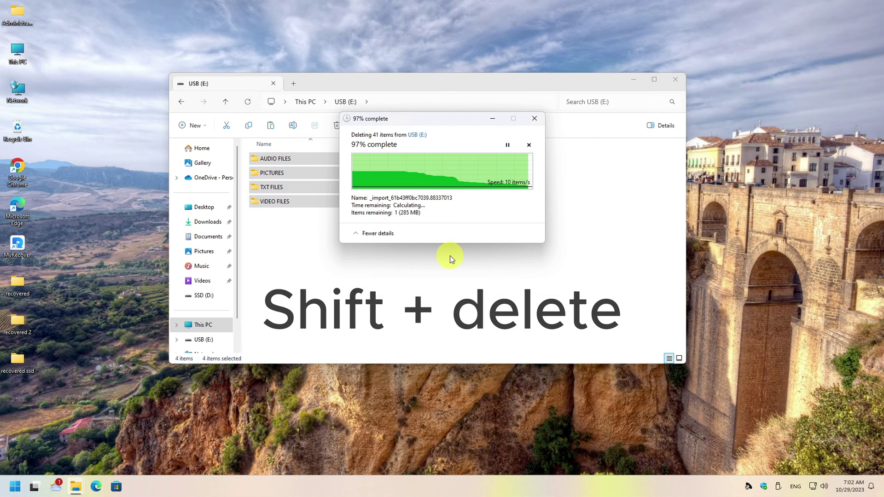
# - Close Explorer, launch MyRecover Pro and start a scan of the E: USB drive
pyautogui.click(675, 78)
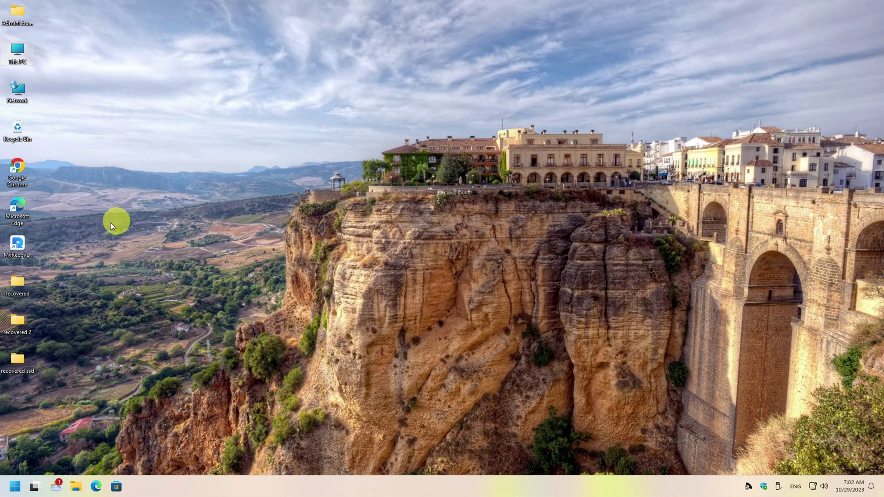
pyautogui.doubleClick(17, 245)
pyautogui.click(573, 176)
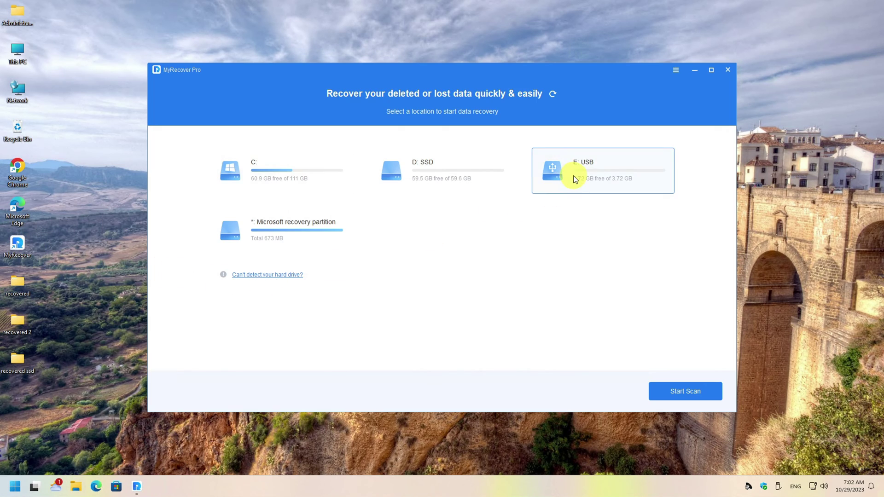
pyautogui.click(677, 388)
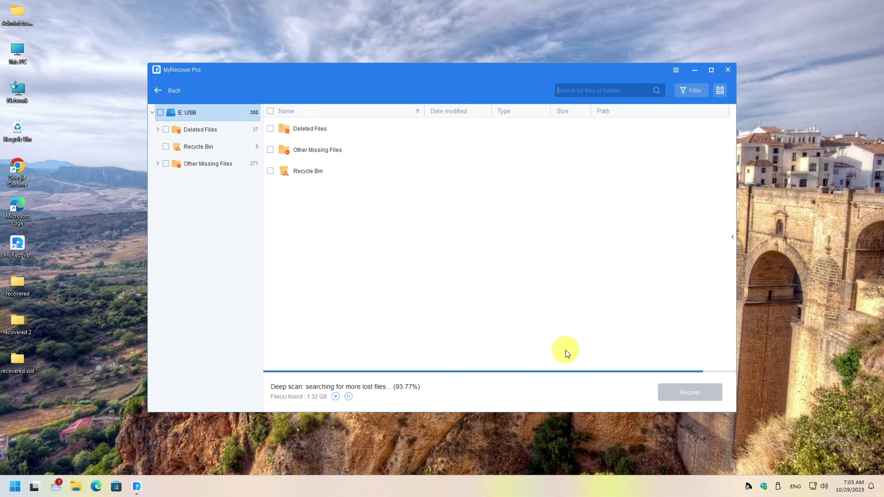
# - Recover the 37 deleted E:\ files into a new Desktop folder named 'recovered usb'
pyautogui.click(158, 129)
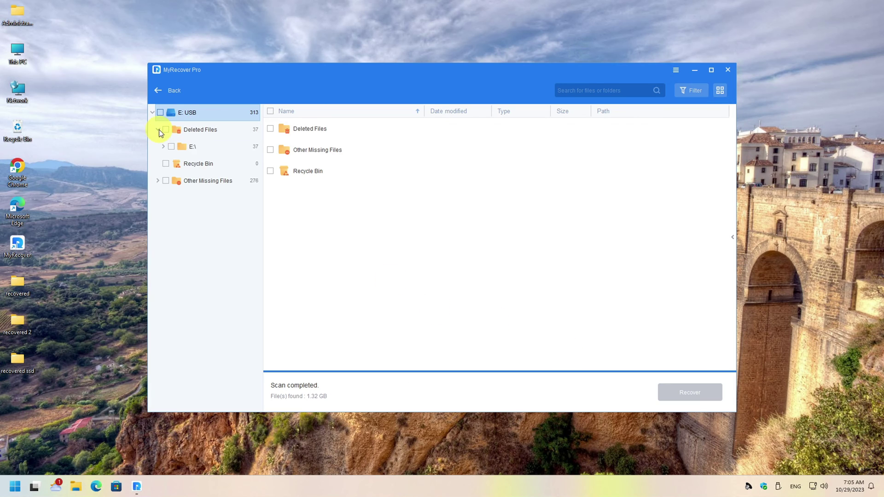
pyautogui.click(163, 147)
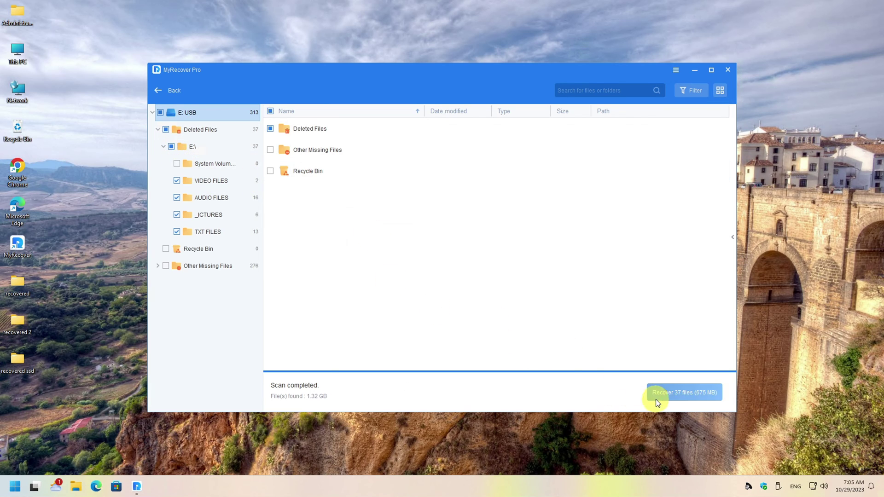
pyautogui.click(662, 393)
pyautogui.click(222, 110)
pyautogui.write('recovered usb')
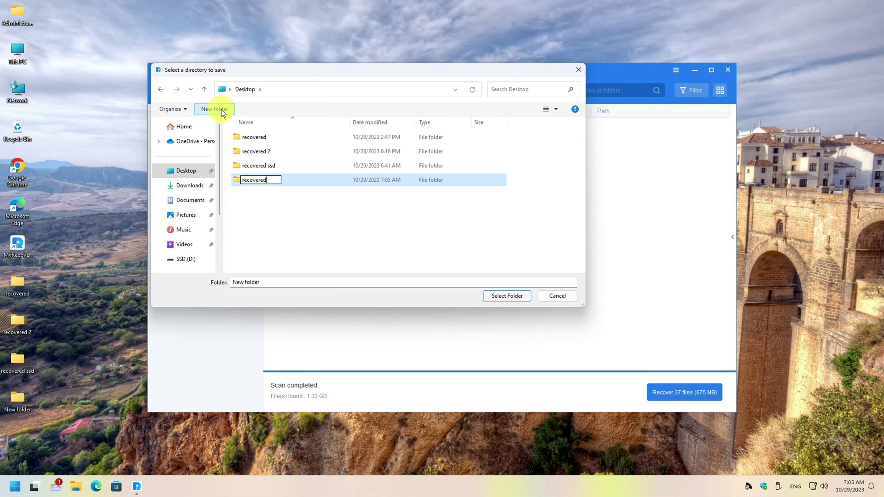
pyautogui.press('Return')
pyautogui.click(494, 294)
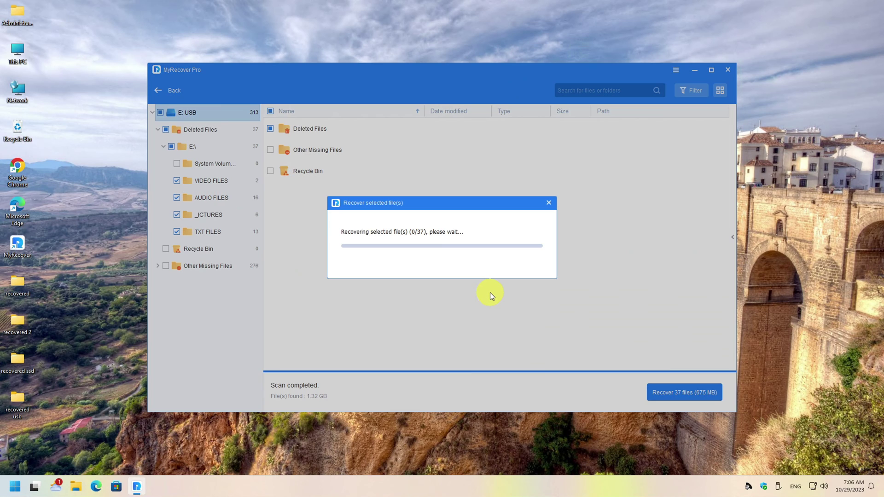
# - Play a recovered video from the recovered VIDEO FILES folder, then close the player
pyautogui.click(454, 292)
pyautogui.doubleClick(290, 164)
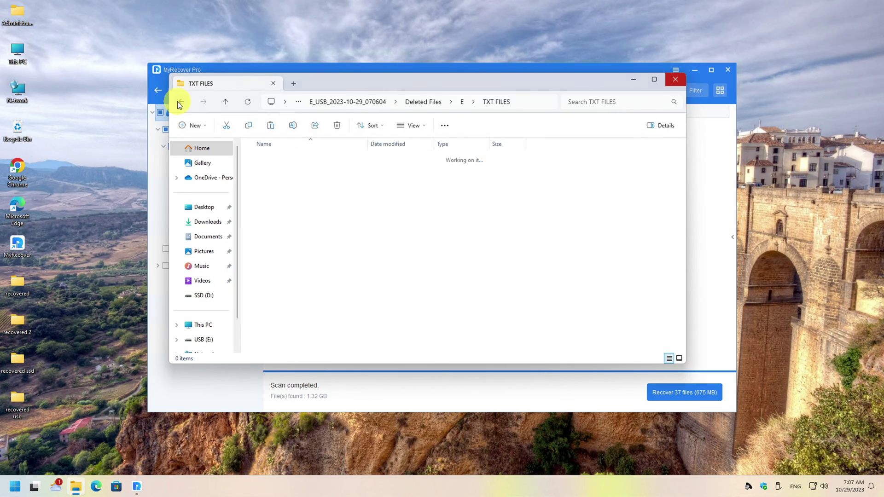
pyautogui.click(181, 101)
pyautogui.doubleClick(280, 201)
pyautogui.doubleClick(278, 185)
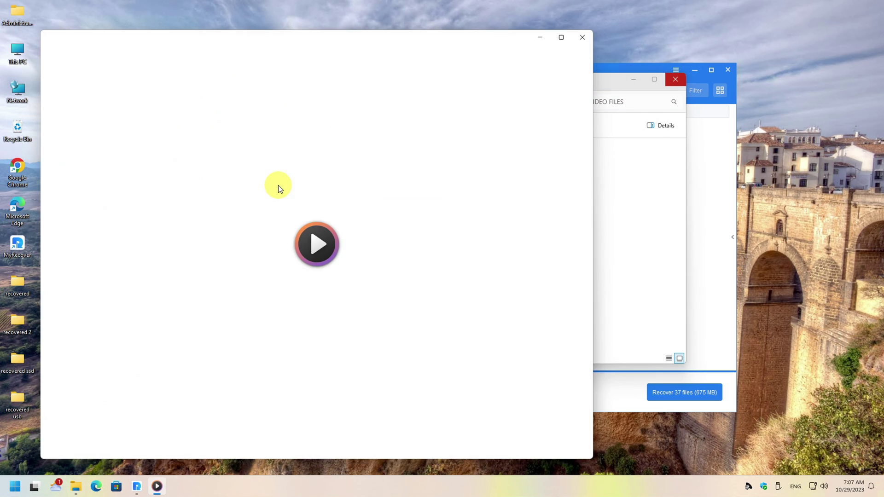
pyautogui.click(582, 38)
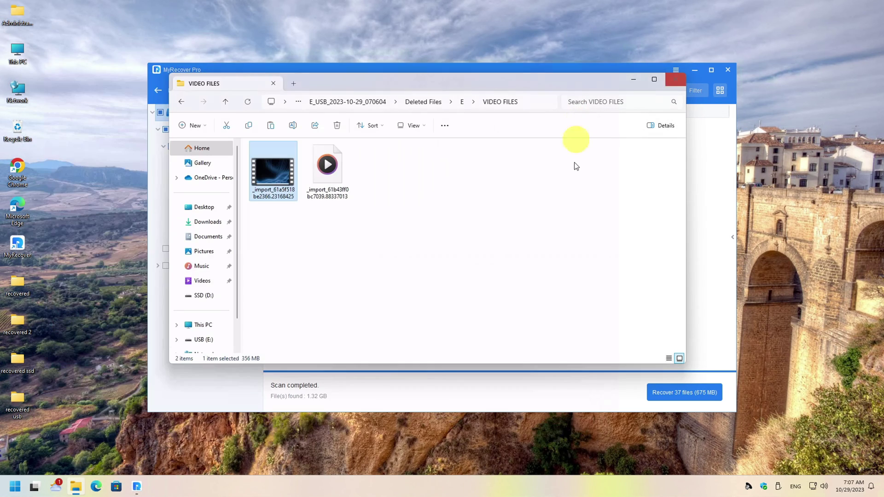